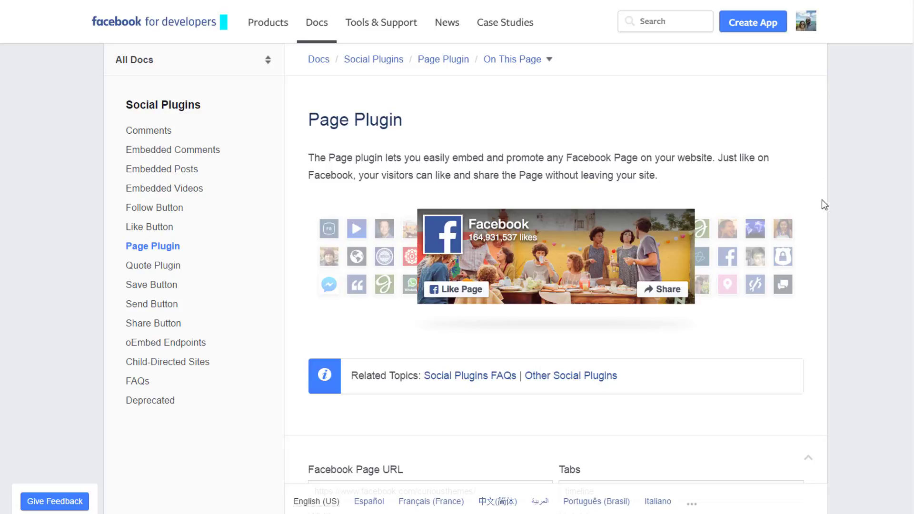
pyautogui.scroll(-4, 823, 203)
pyautogui.scroll(3, 824, 204)
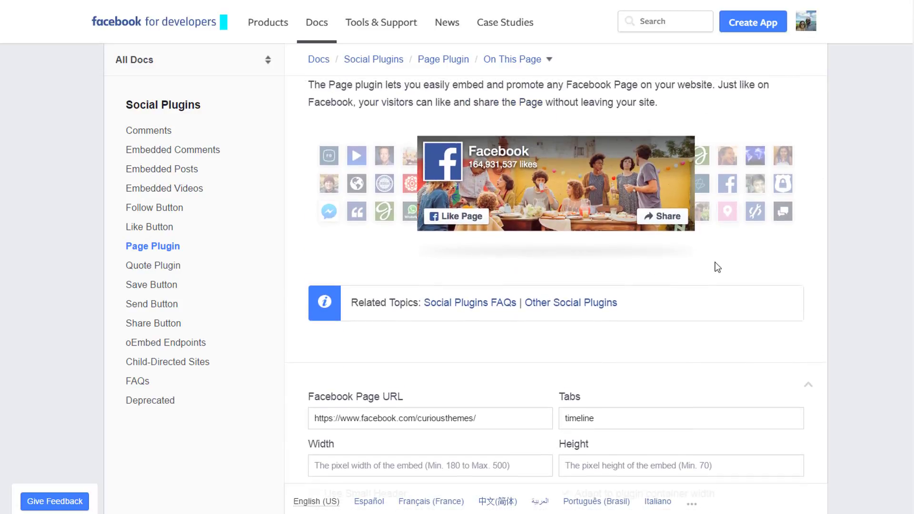
pyautogui.scroll(-5, 839, 221)
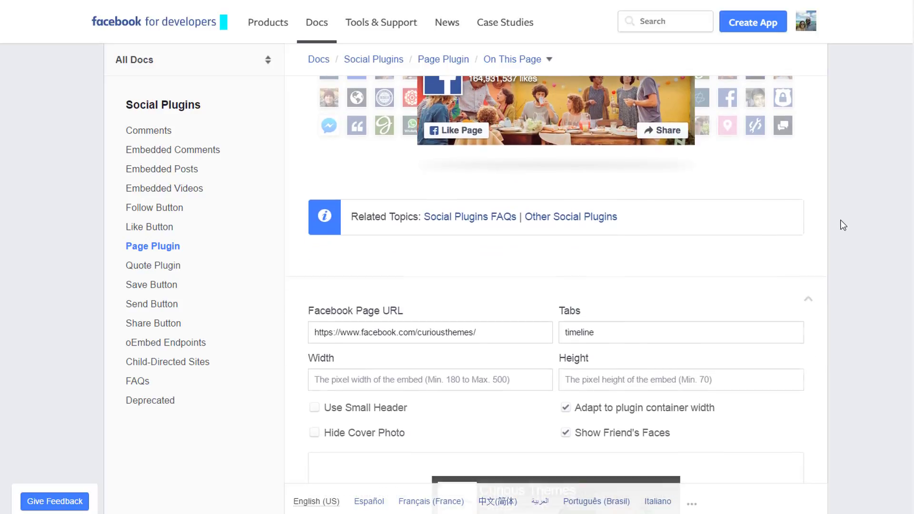
pyautogui.scroll(-2, 845, 219)
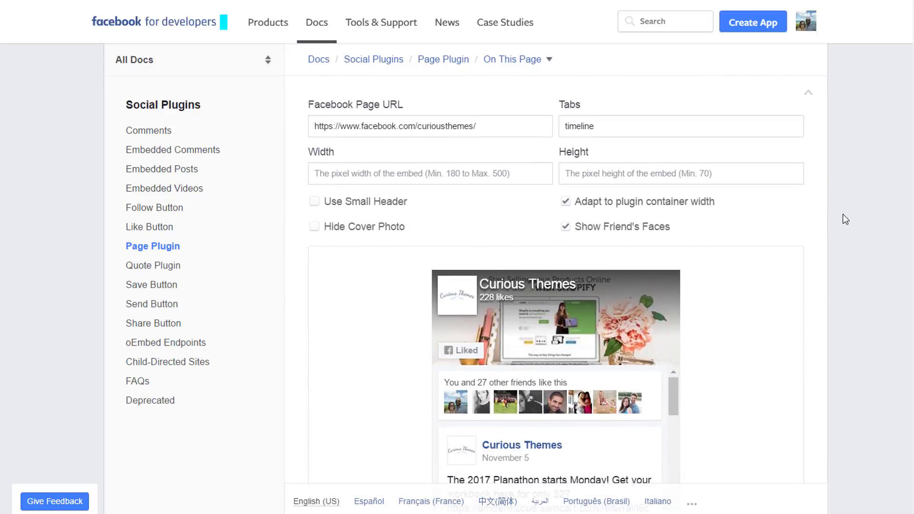
pyautogui.scroll(2, 844, 219)
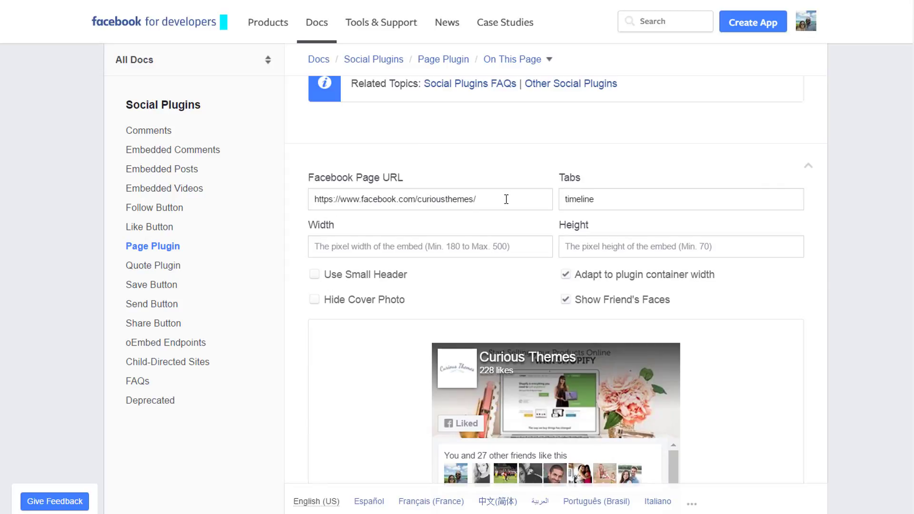
pyautogui.moveTo(504, 198); pyautogui.dragTo(293, 192)
pyautogui.click(506, 164)
pyautogui.moveTo(508, 199); pyautogui.dragTo(316, 193)
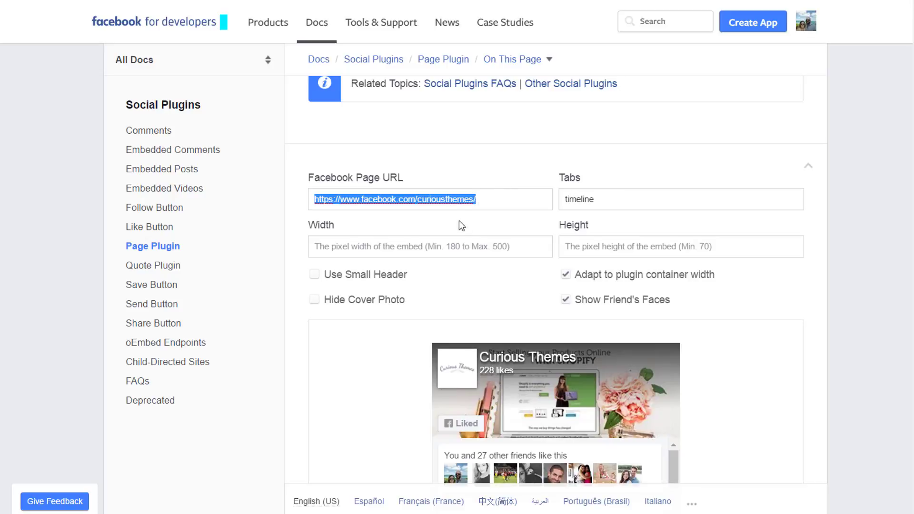
pyautogui.click(510, 176)
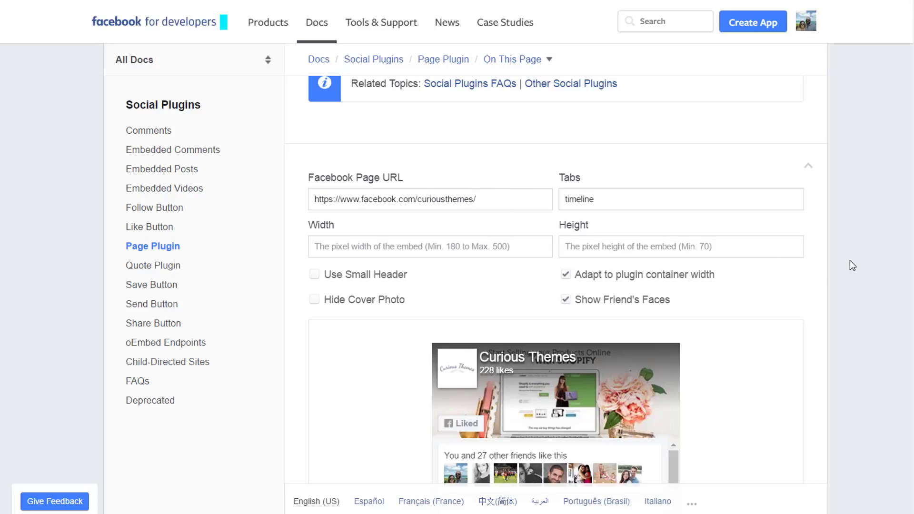
pyautogui.scroll(-2, 849, 261)
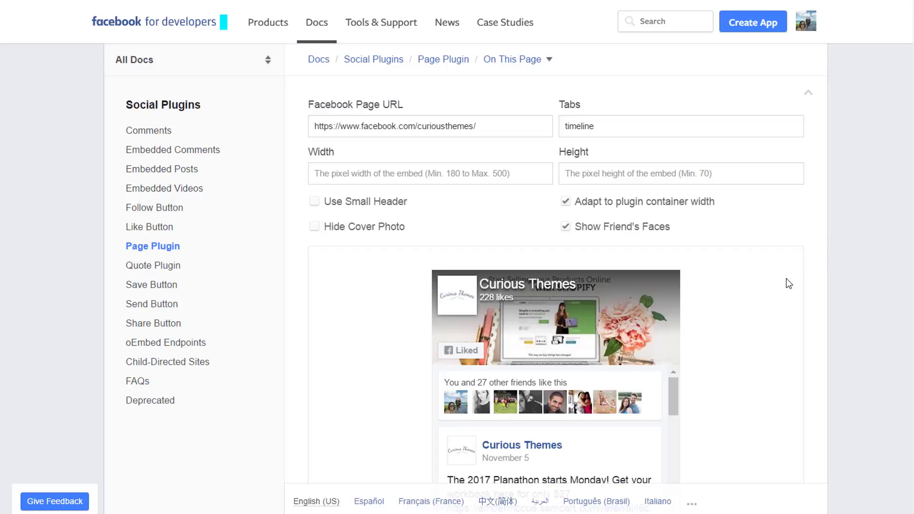
pyautogui.scroll(-3, 785, 282)
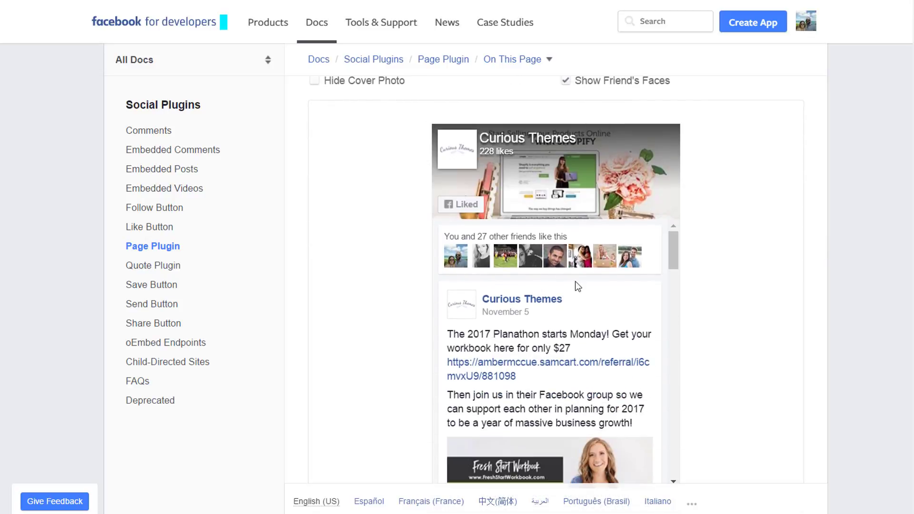
pyautogui.scroll(-2, 758, 269)
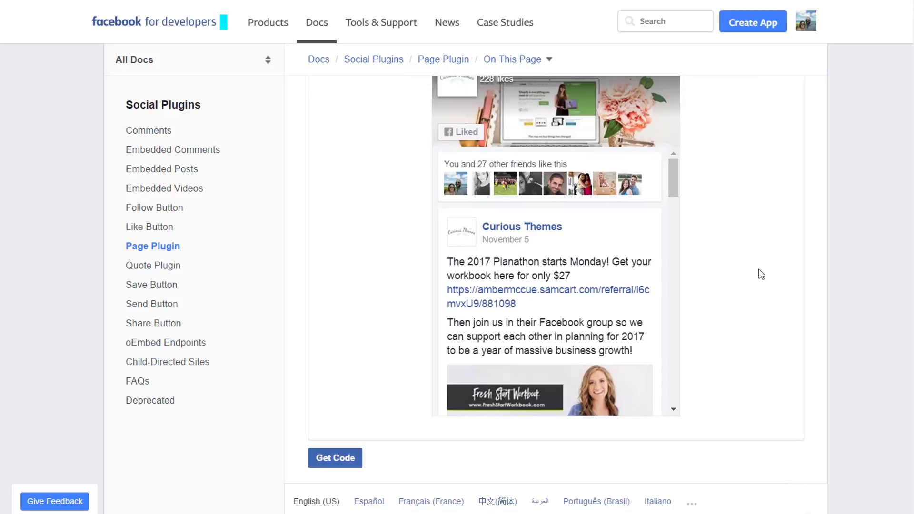
pyautogui.scroll(2, 759, 269)
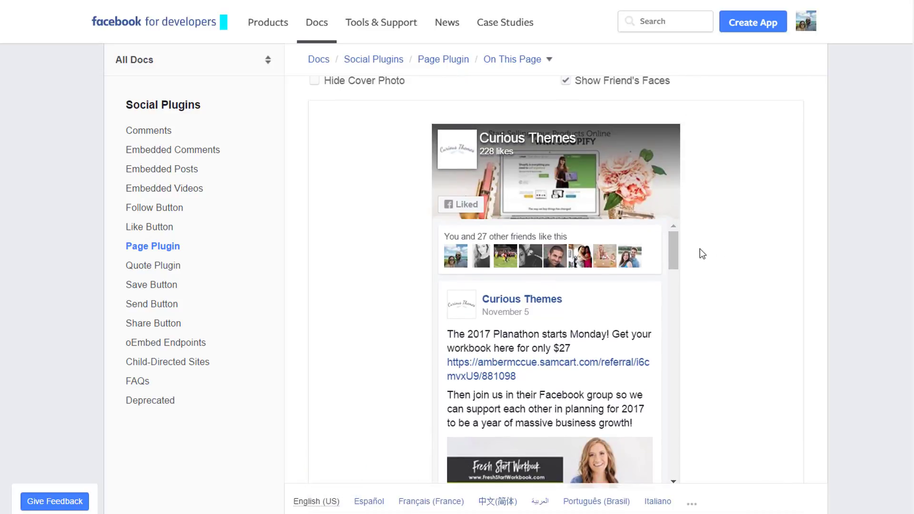
pyautogui.scroll(2, 743, 245)
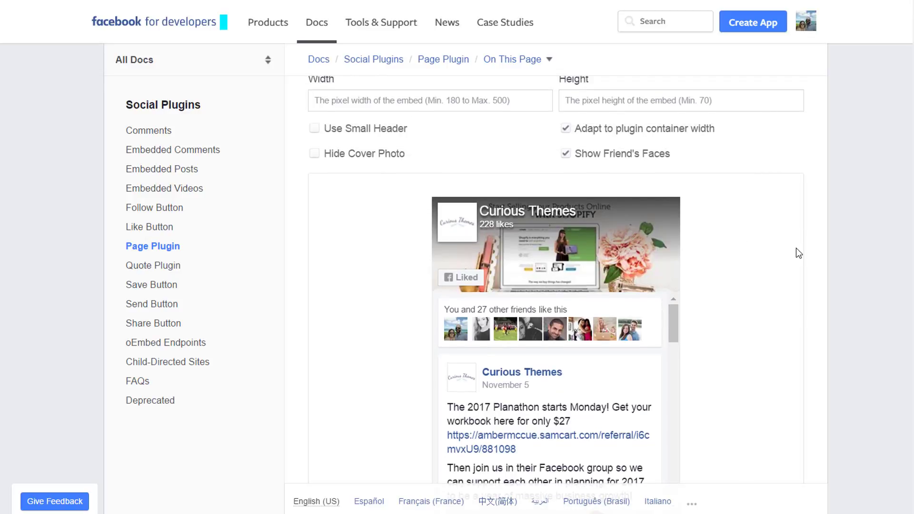
pyautogui.scroll(2, 798, 254)
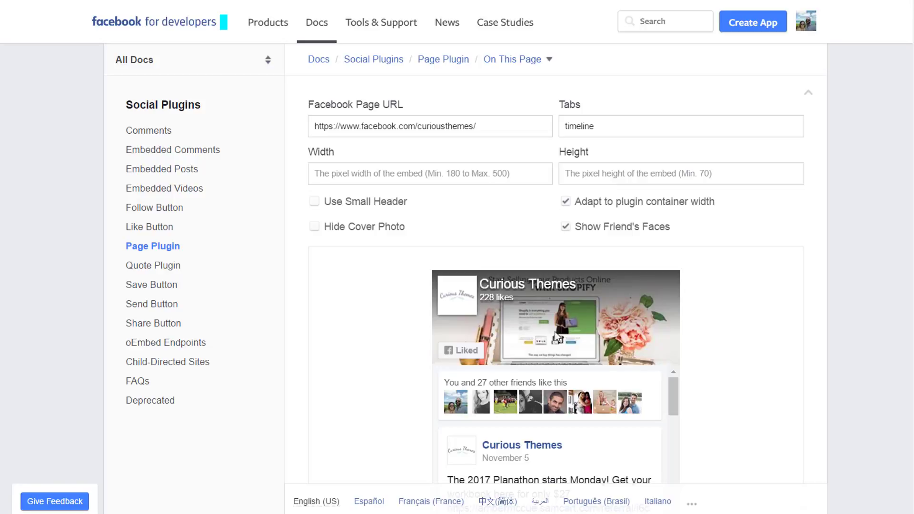
pyautogui.click(314, 204)
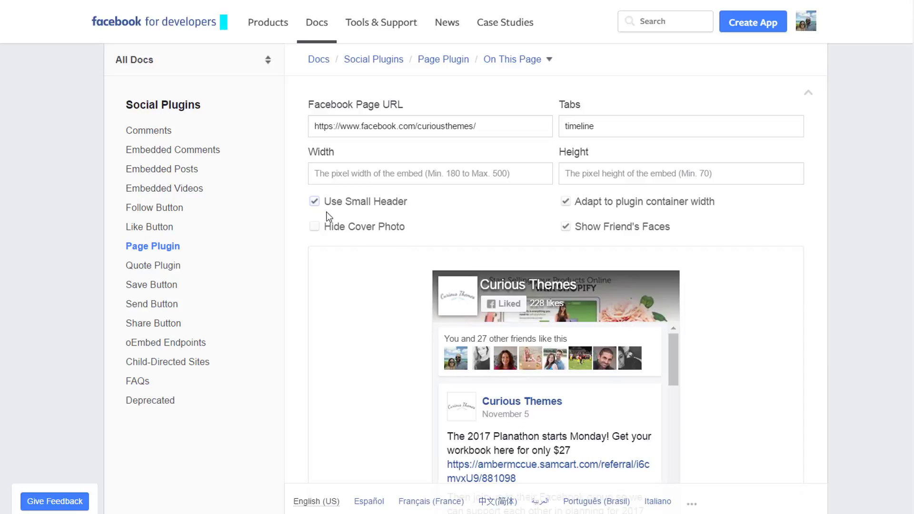
pyautogui.click(314, 203)
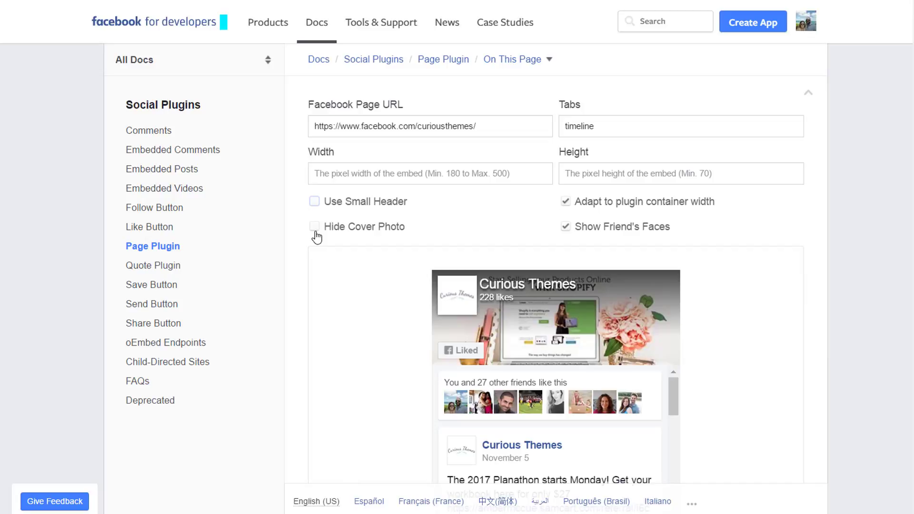
pyautogui.click(314, 227)
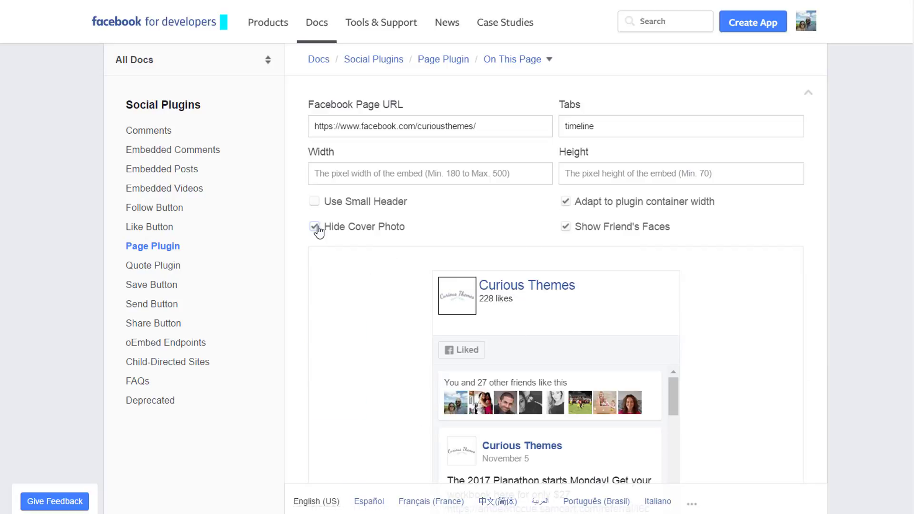
pyautogui.click(314, 228)
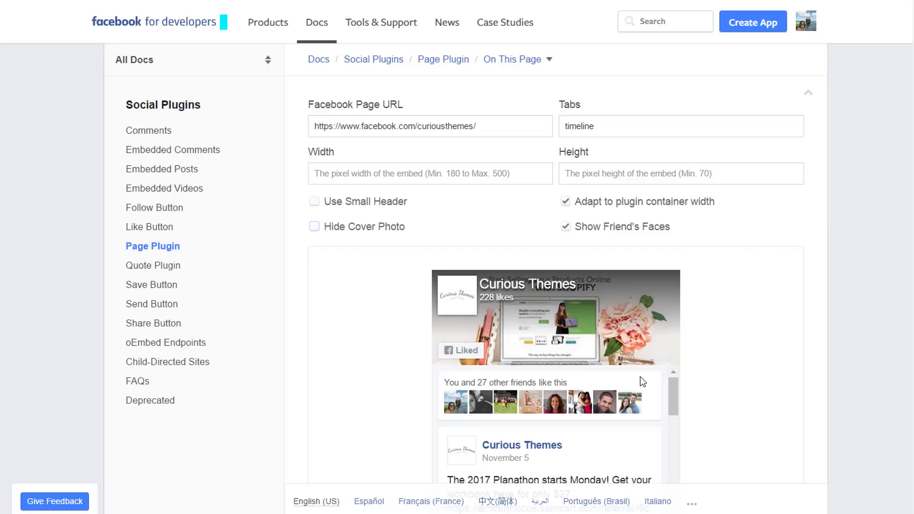
pyautogui.scroll(-2, 642, 381)
pyautogui.scroll(2, 581, 370)
pyautogui.click(566, 226)
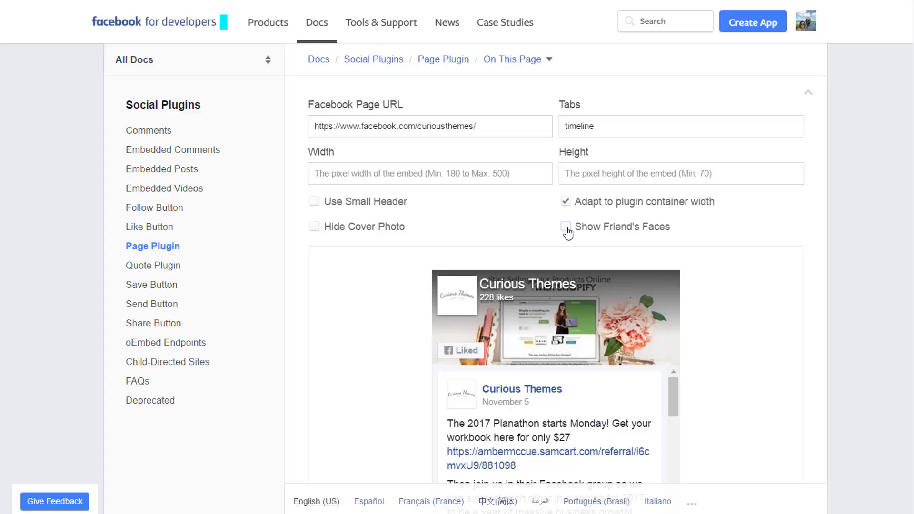
pyautogui.click(566, 227)
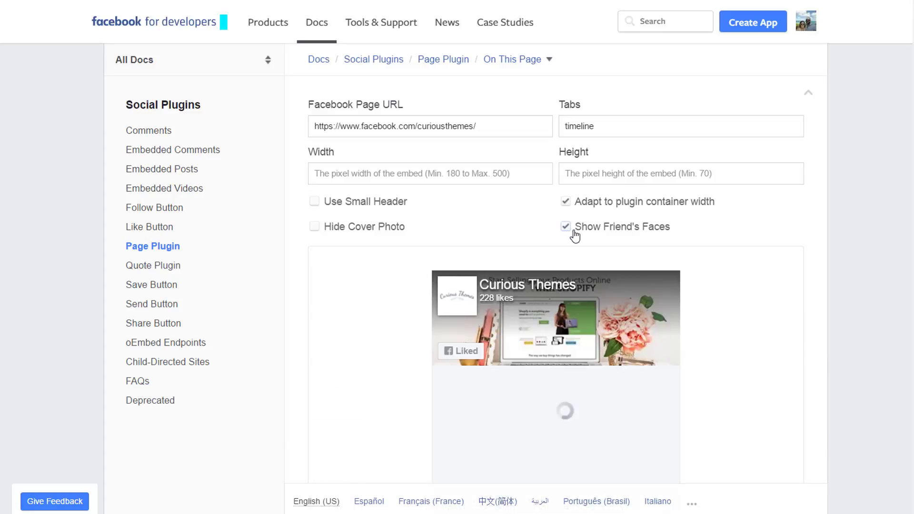
# Step: Delete 'timeline' from the Tabs field so the Curious Themes preview shows only header and friends row
pyautogui.scroll(-3, 771, 312)
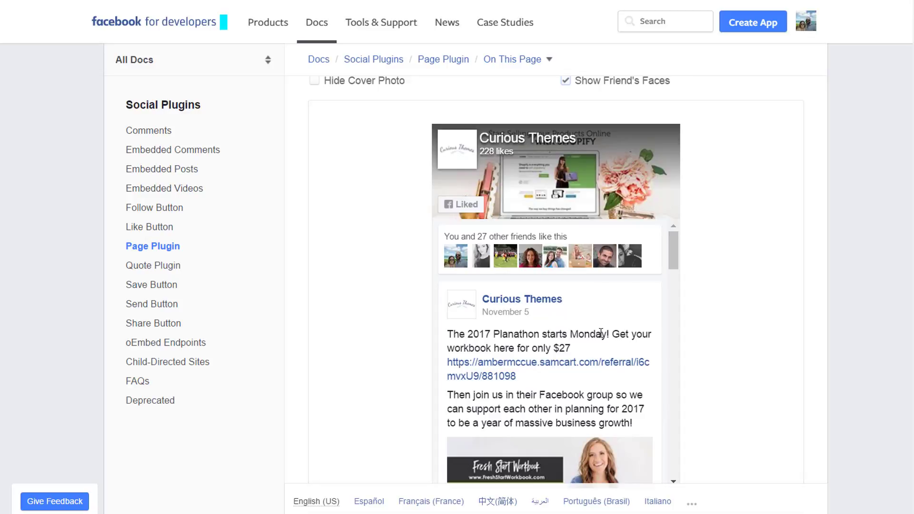
pyautogui.scroll(-2, 602, 333)
pyautogui.scroll(-5, 604, 332)
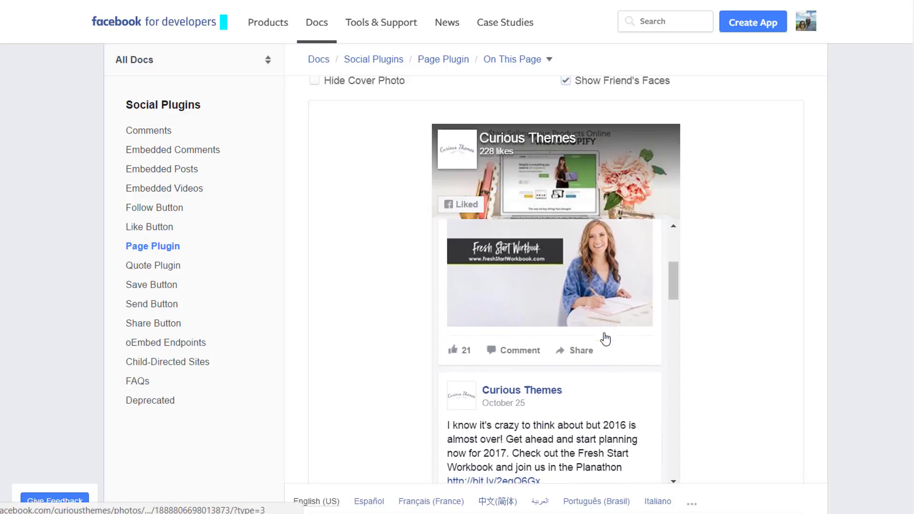
pyautogui.scroll(2, 605, 338)
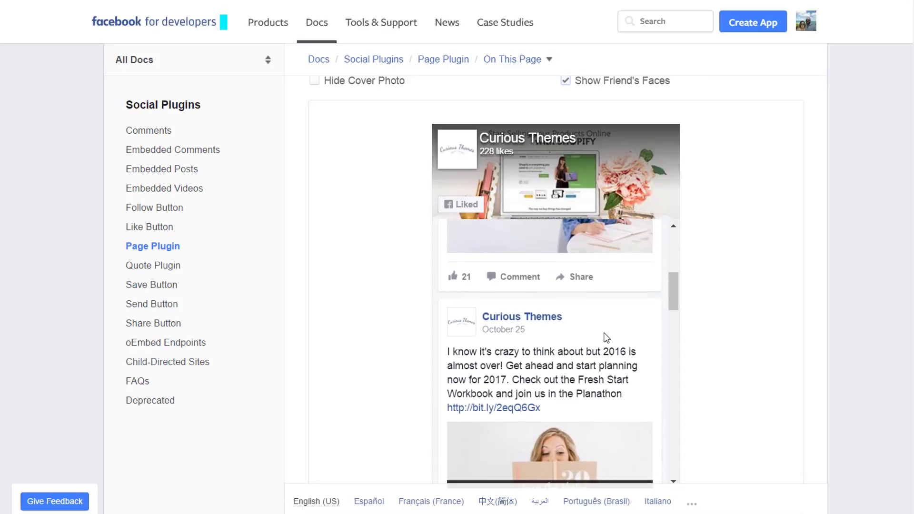
pyautogui.scroll(6, 604, 332)
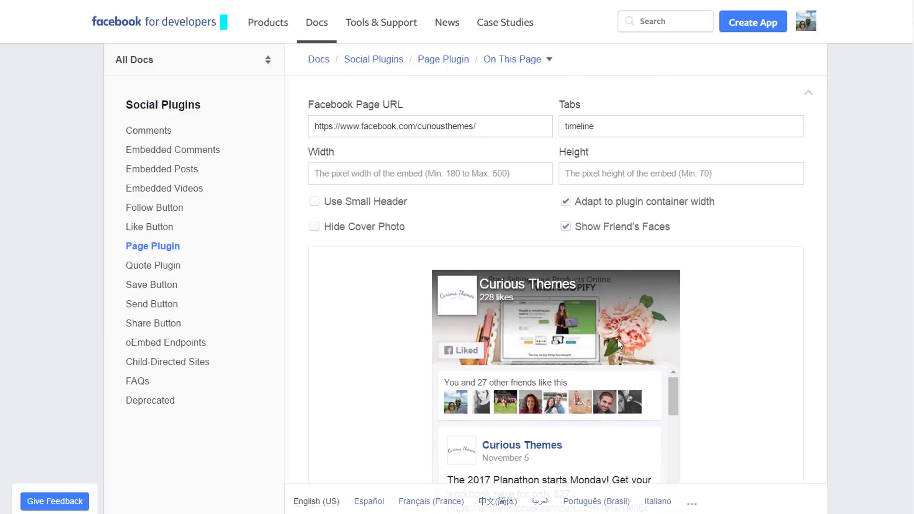
pyautogui.scroll(-6, 754, 325)
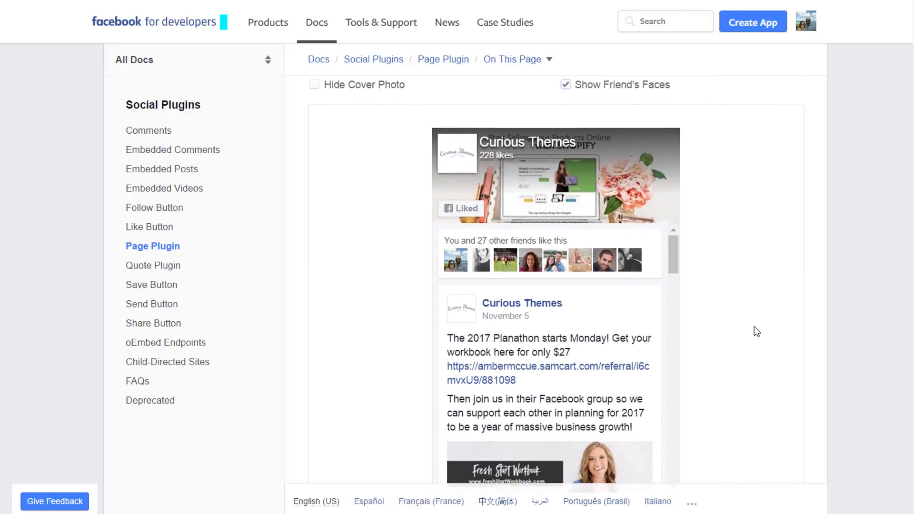
pyautogui.scroll(-4, 592, 255)
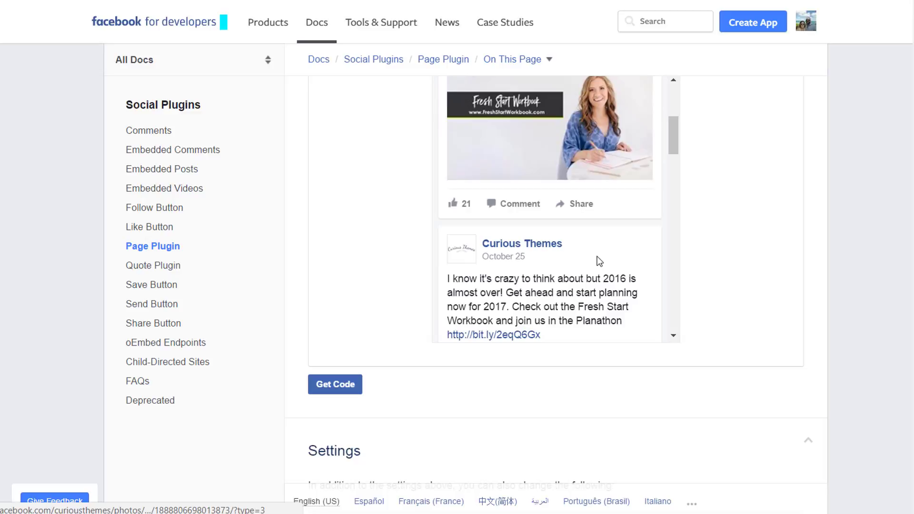
pyautogui.scroll(6, 597, 256)
pyautogui.scroll(6, 605, 272)
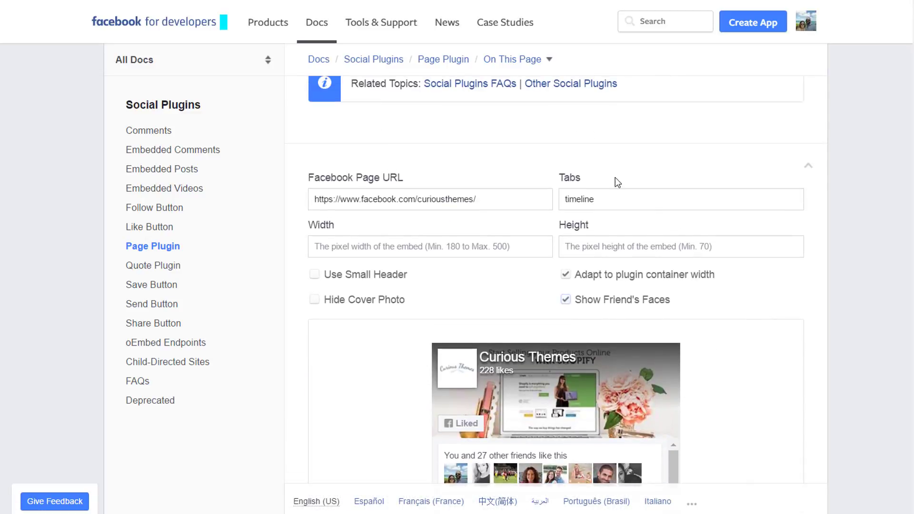
pyautogui.doubleClick(609, 198)
pyautogui.press('BackSpace')
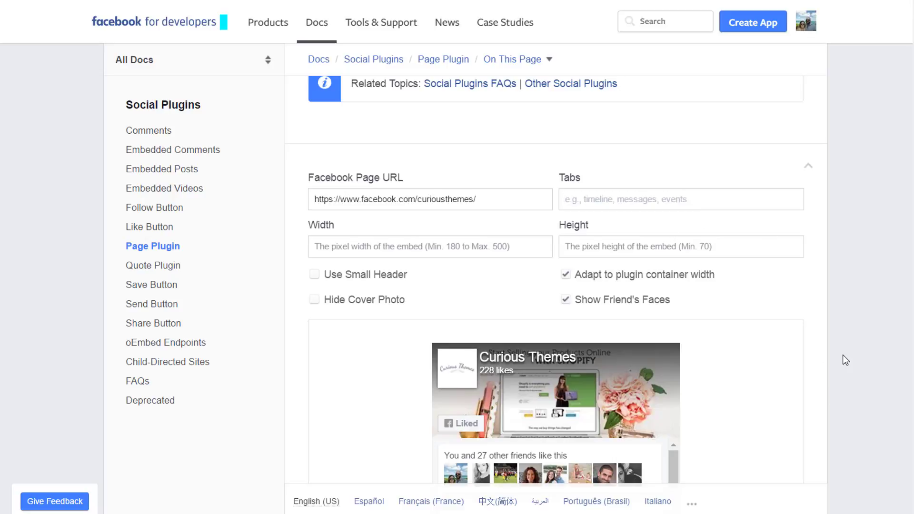
pyautogui.scroll(-2, 801, 361)
pyautogui.scroll(-1, 811, 364)
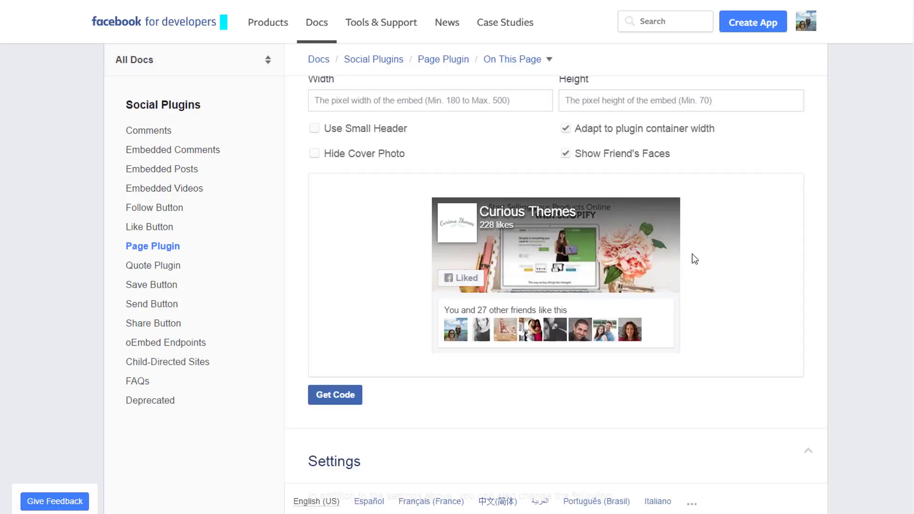
pyautogui.scroll(-2, 750, 309)
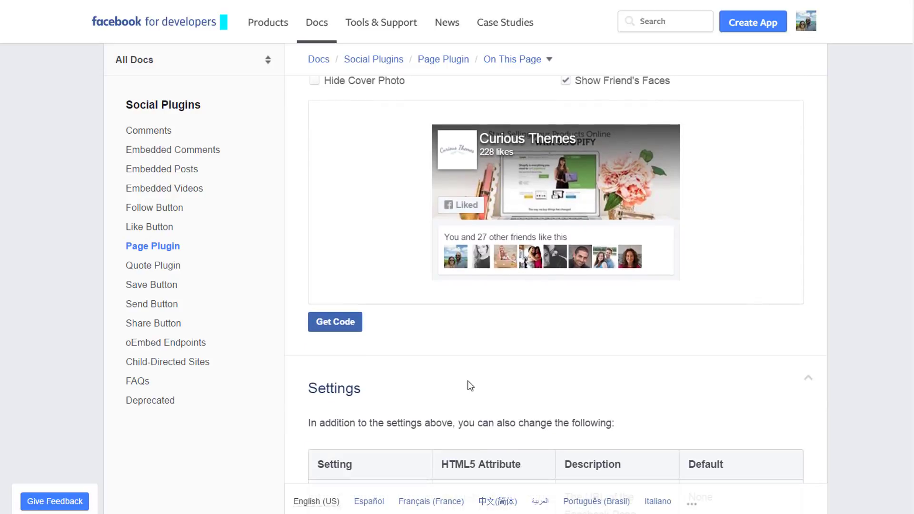
# Step: Get the plugin code and copy the Step 2 JavaScript SDK snippet
pyautogui.click(339, 327)
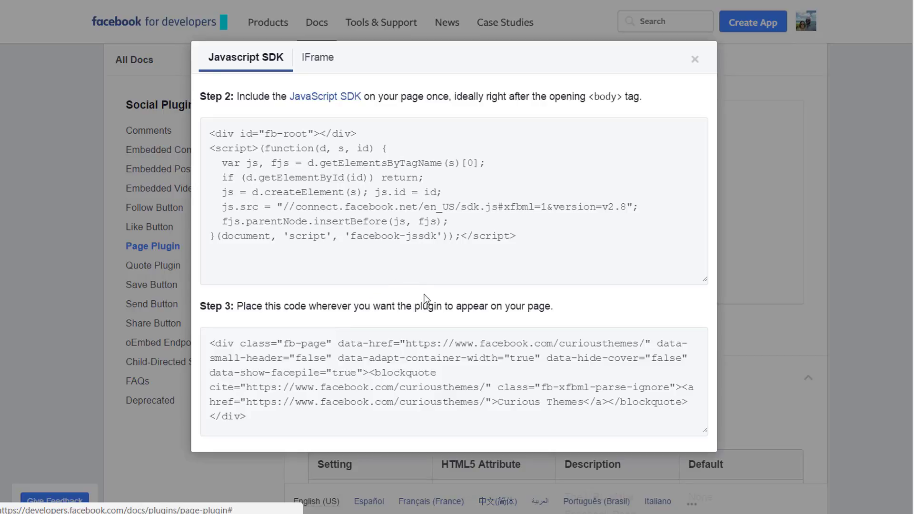
pyautogui.click(535, 244)
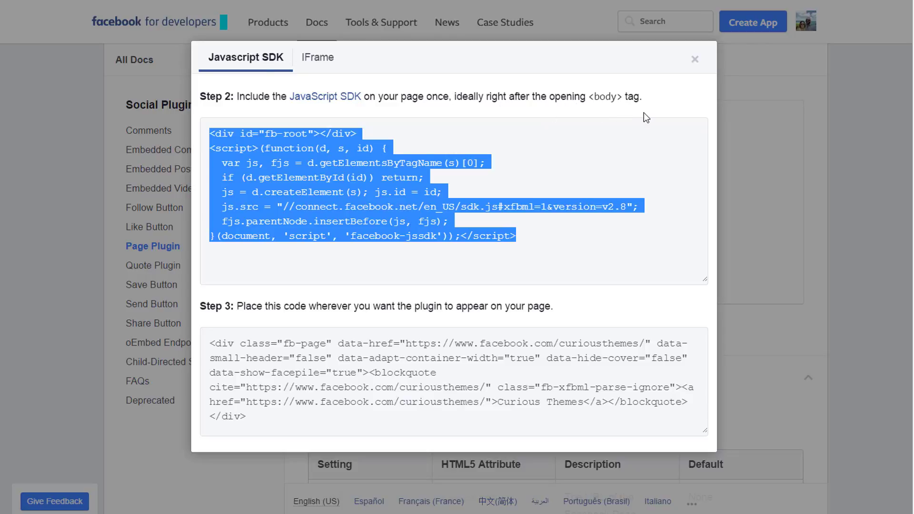
pyautogui.rightClick(309, 174)
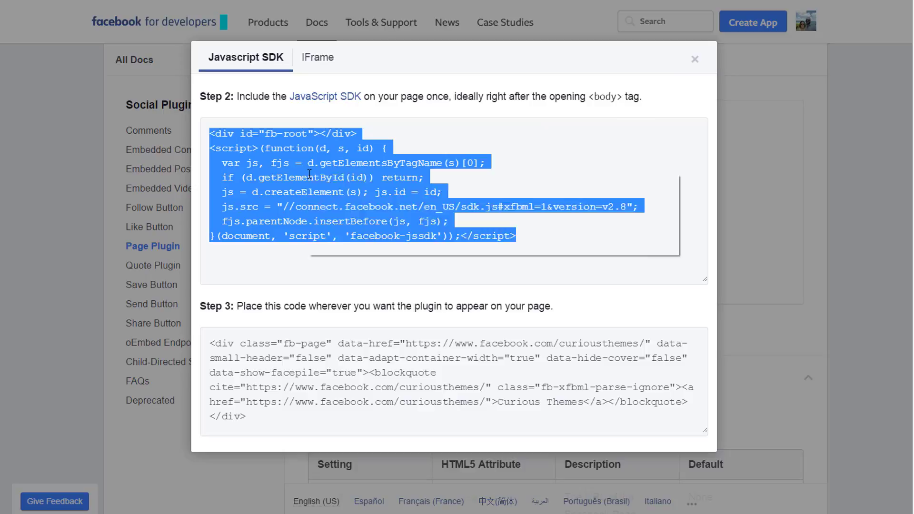
pyautogui.click(330, 183)
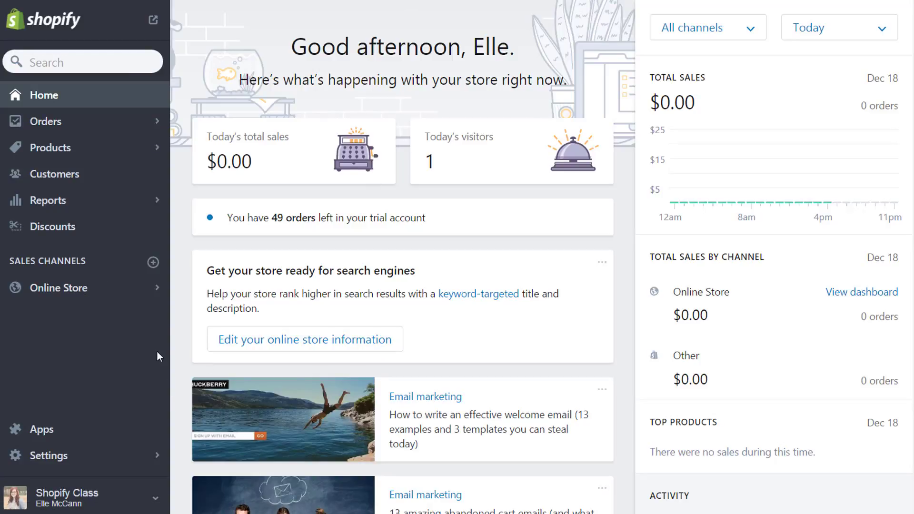
# Step: Open Edit HTML/CSS for the Minimal theme under Online Store
pyautogui.click(58, 290)
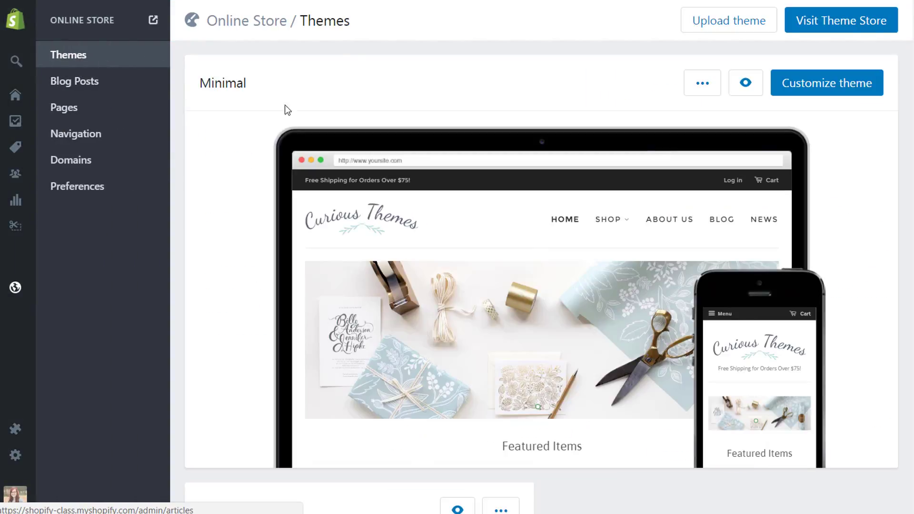
pyautogui.click(702, 89)
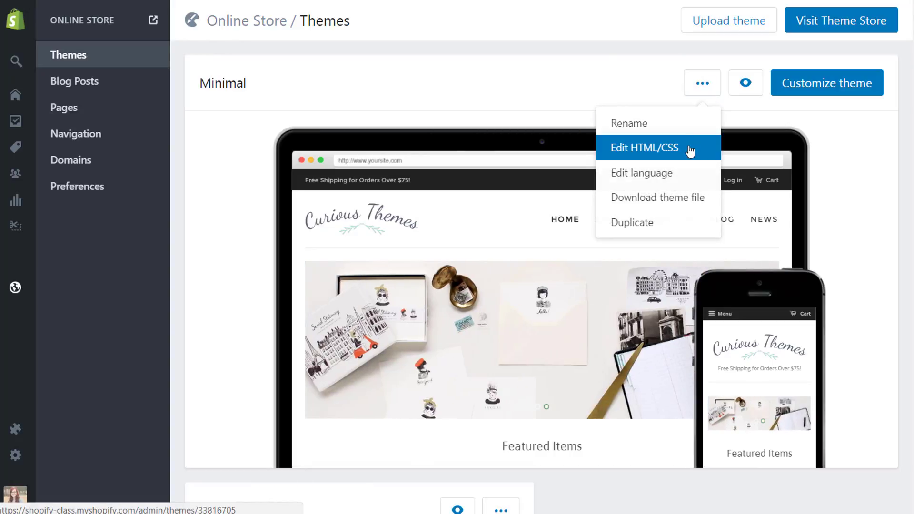
pyautogui.click(690, 151)
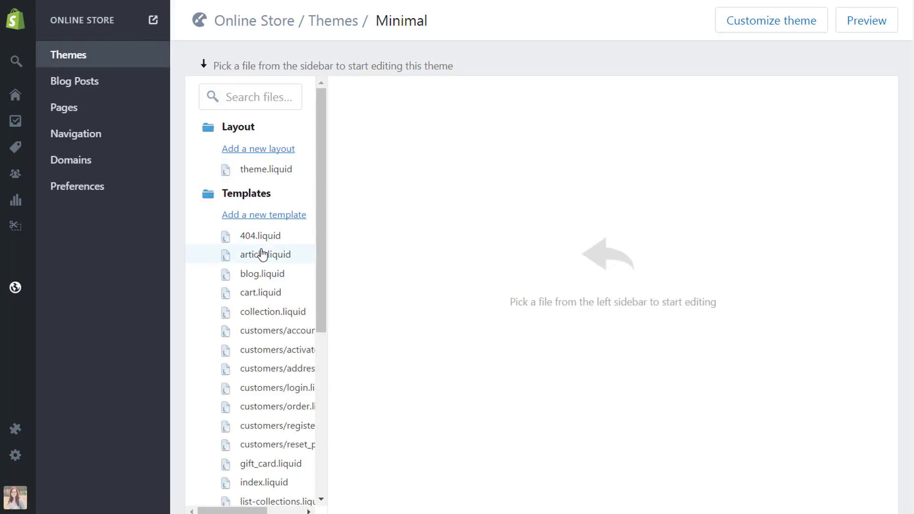
# Step: Open the Layout file theme.liquid and scroll to the opening body tag
pyautogui.scroll(-5, 272, 250)
pyautogui.scroll(6, 264, 252)
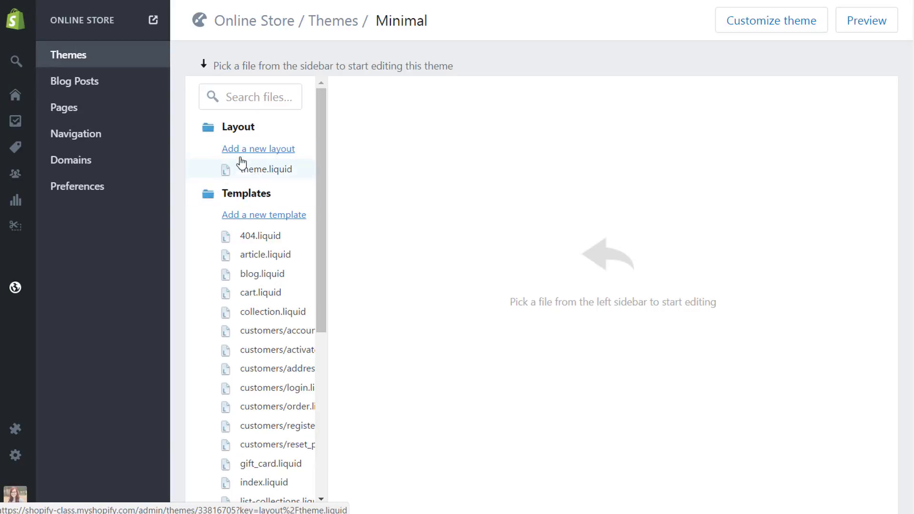
pyautogui.click(253, 177)
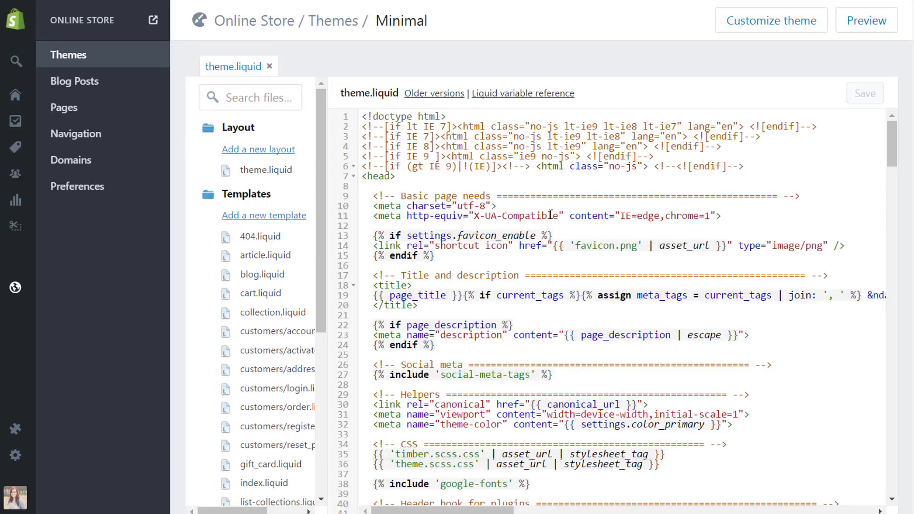
pyautogui.scroll(-5, 550, 217)
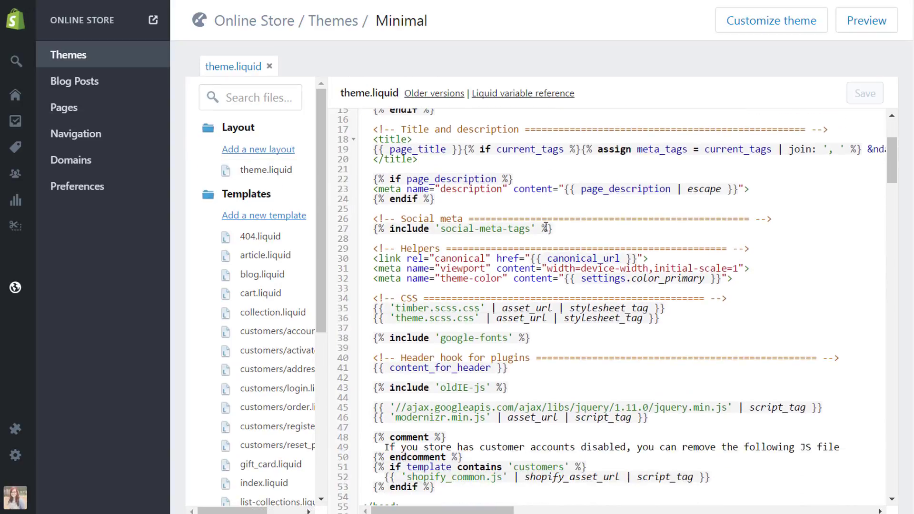
pyautogui.scroll(-1, 547, 223)
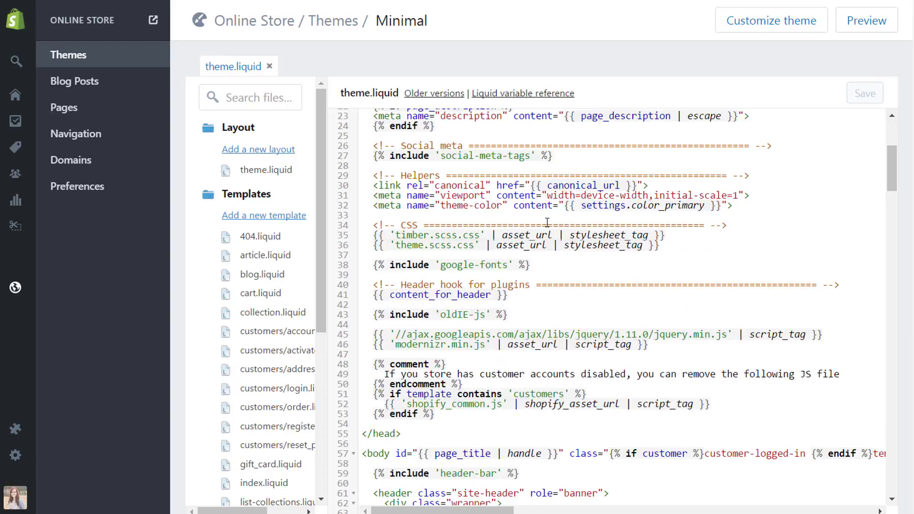
pyautogui.scroll(-4, 547, 222)
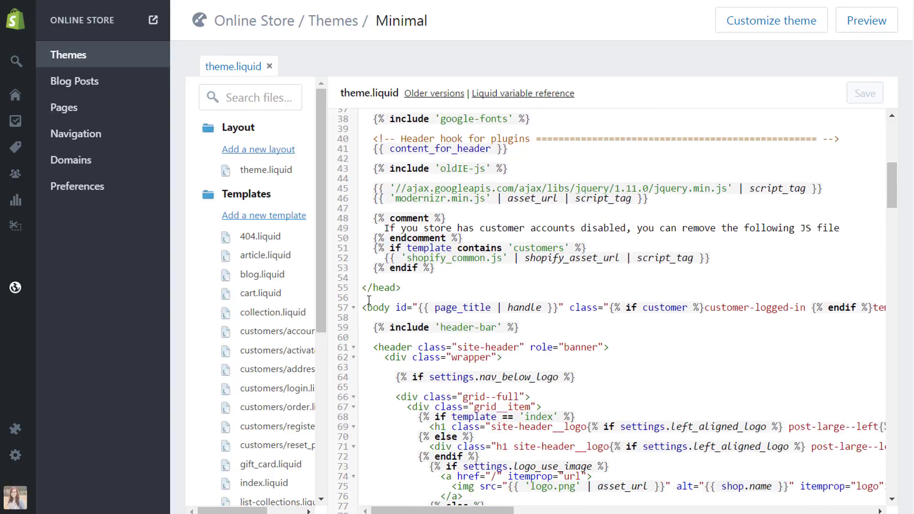
# Step: Paste the Facebook SDK code on a new line after <body> and save theme.liquid
pyautogui.click(391, 307)
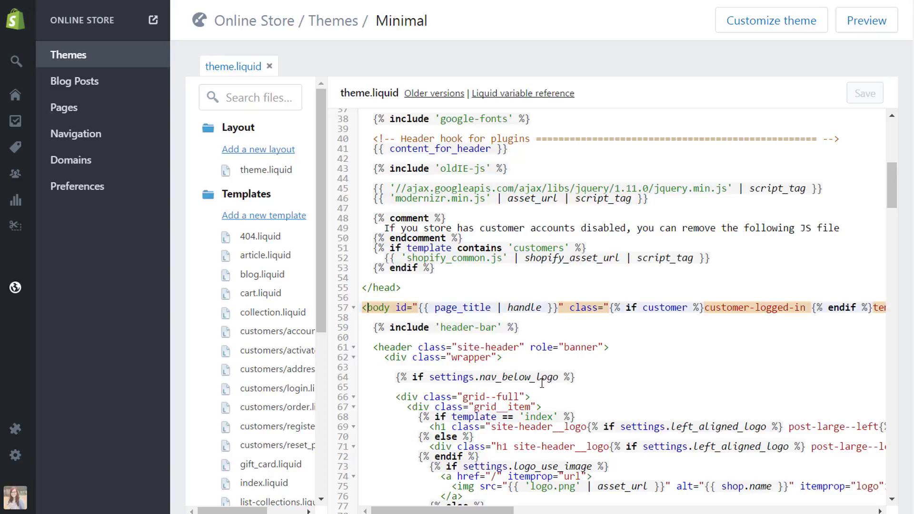
pyautogui.click(393, 317)
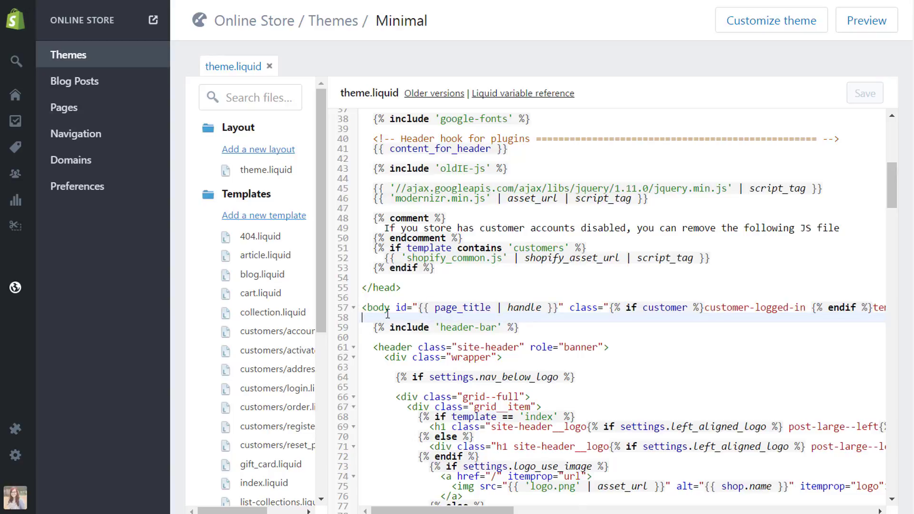
pyautogui.press('Return')
pyautogui.press('Return')
pyautogui.press('Up')
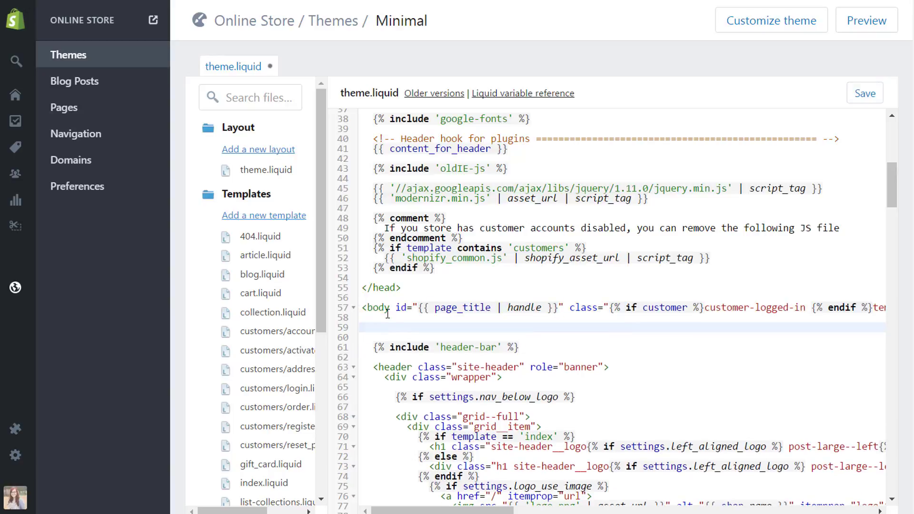
pyautogui.rightClick(378, 328)
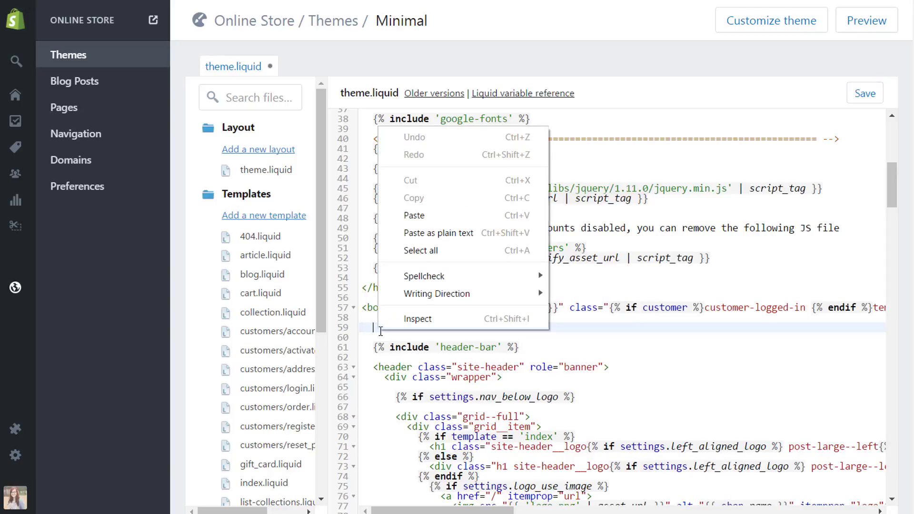
pyautogui.click(414, 215)
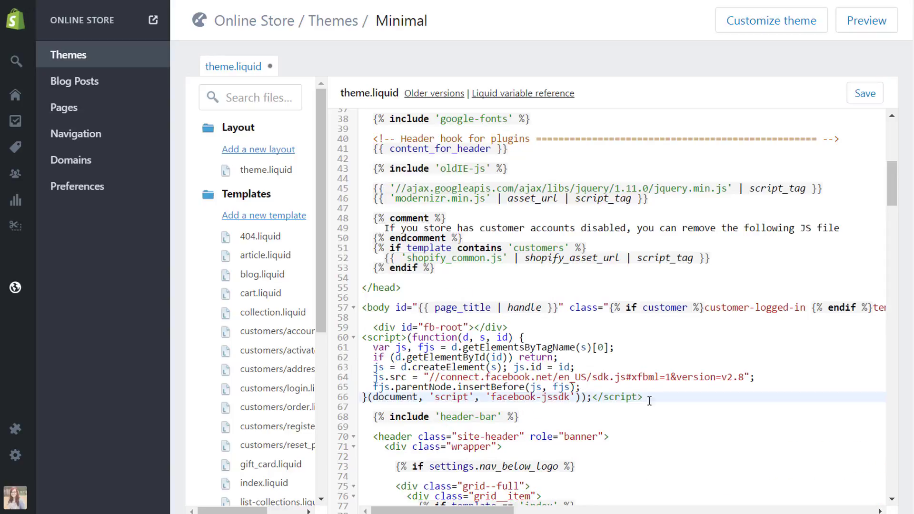
pyautogui.click(859, 96)
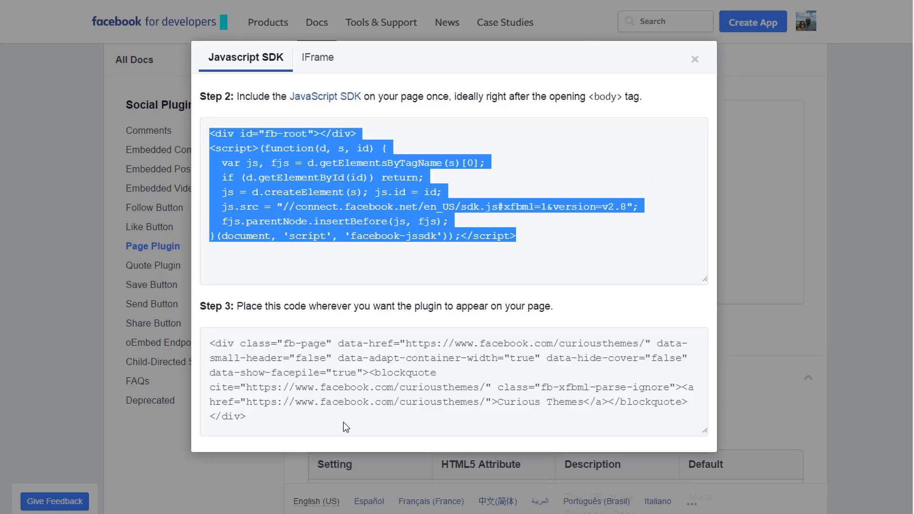
# Step: Select and copy the Step 3 Page Plugin embed code for Curious Themes
pyautogui.click(343, 401)
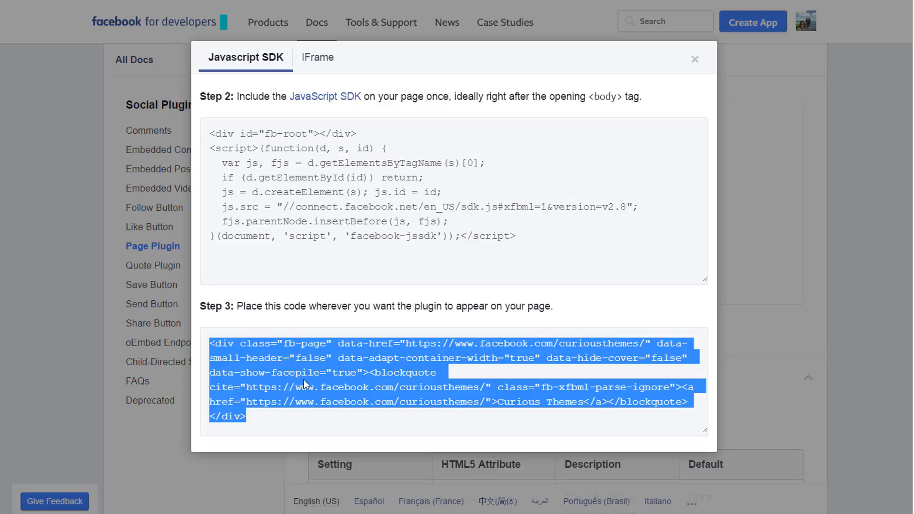
pyautogui.rightClick(320, 373)
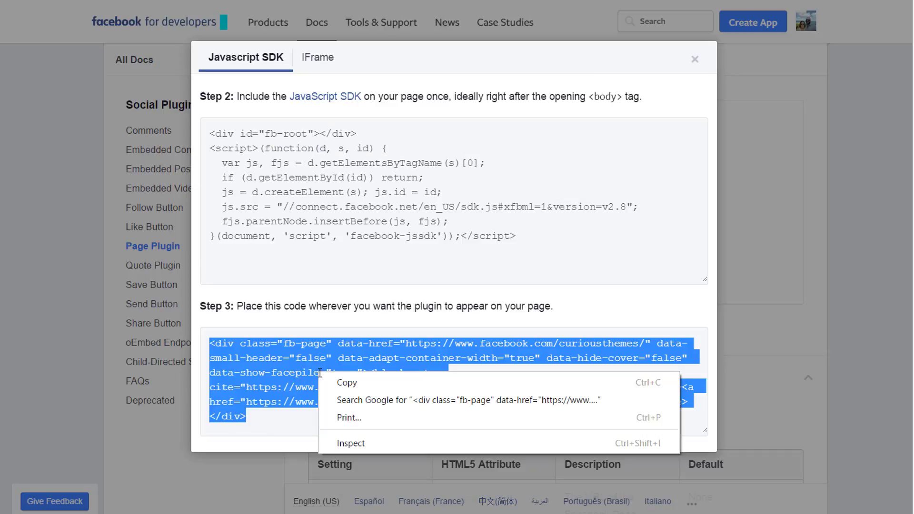
pyautogui.click(358, 386)
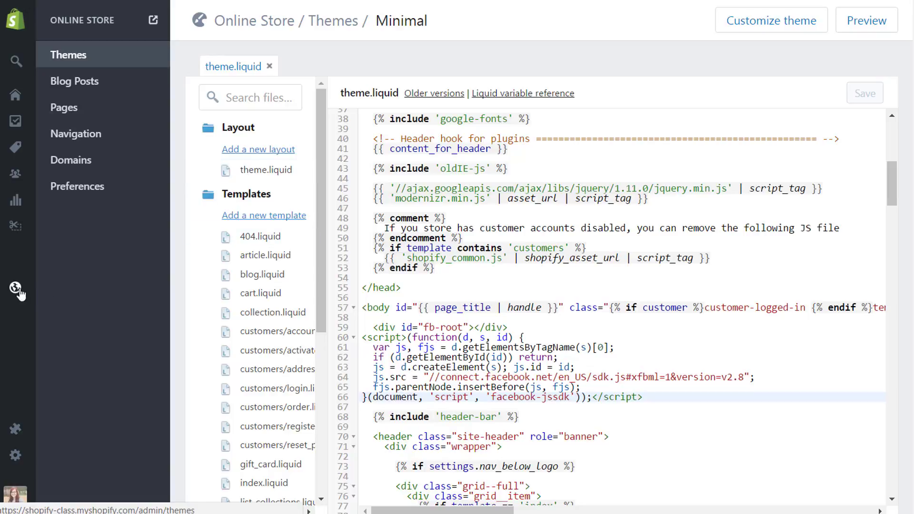
# Step: Open the About Us page from the store's Pages list for editing
pyautogui.moveTo(19, 292)
pyautogui.click(69, 114)
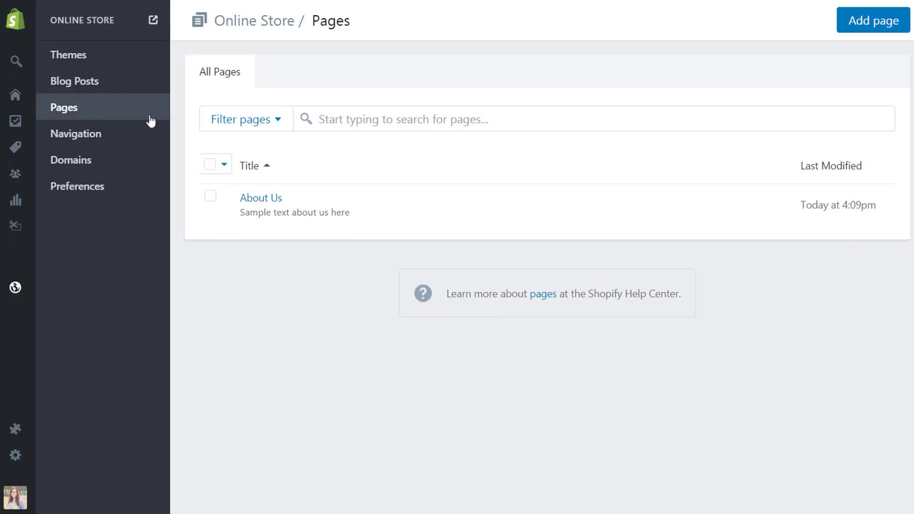
pyautogui.click(263, 204)
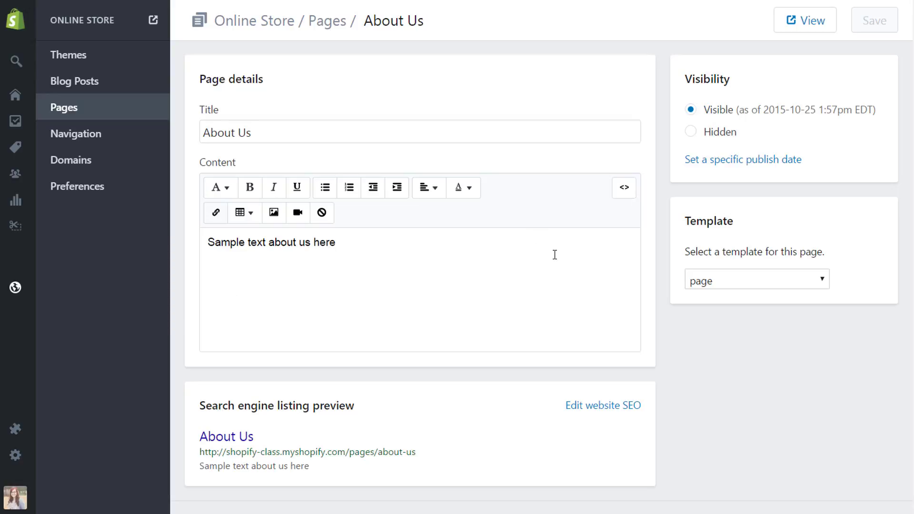
# Step: Paste the Page Plugin embed code below the sample text in HTML view and save the page
pyautogui.click(628, 190)
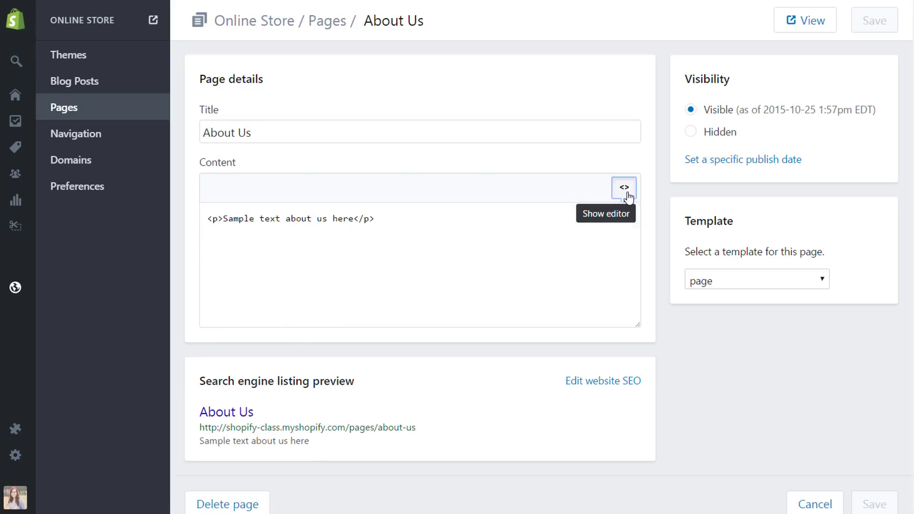
pyautogui.click(460, 218)
pyautogui.press('Return')
pyautogui.press('Return')
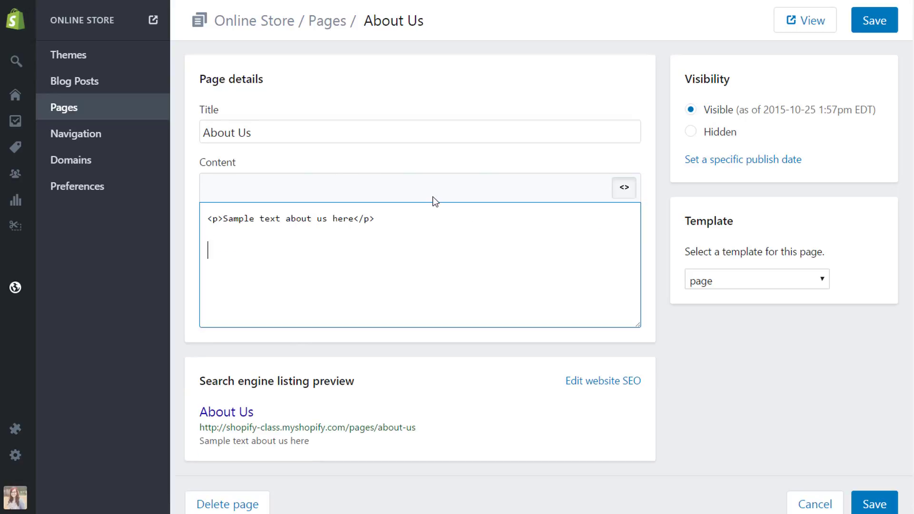
pyautogui.rightClick(230, 256)
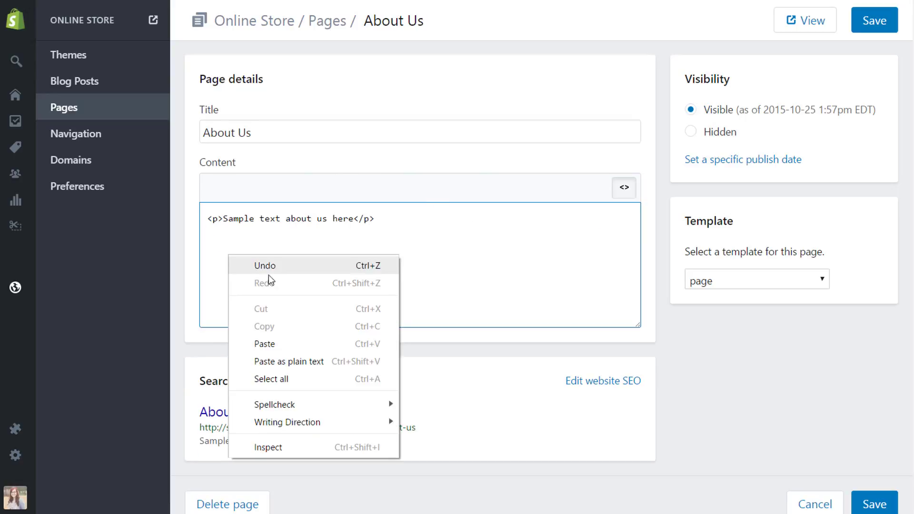
pyautogui.click(289, 349)
pyautogui.scroll(2, 478, 293)
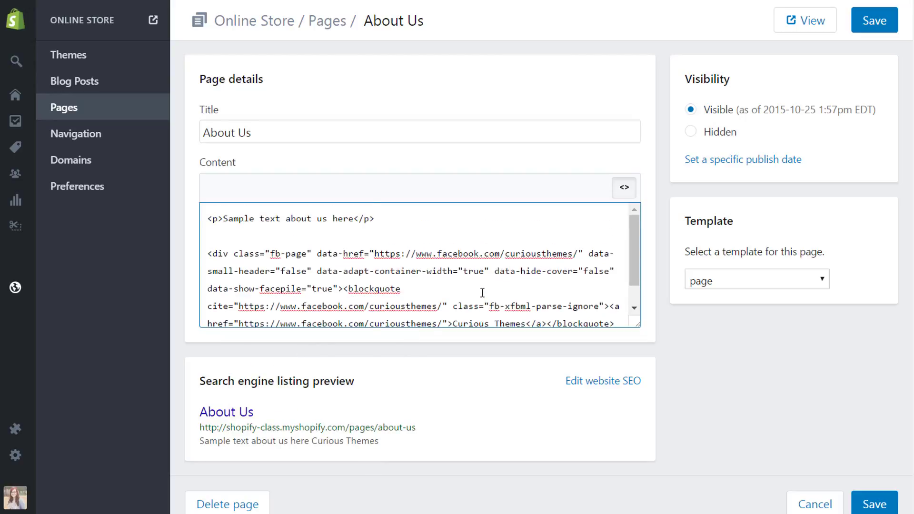
pyautogui.click(624, 188)
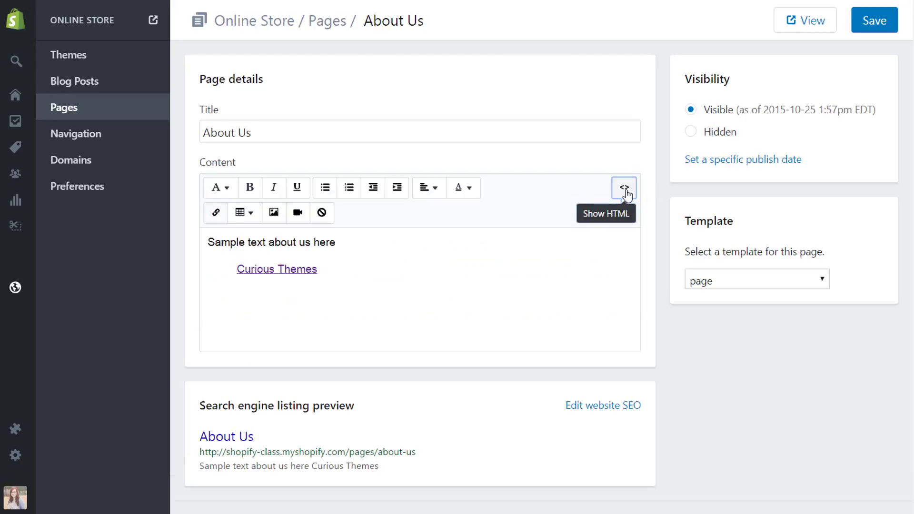
pyautogui.click(875, 20)
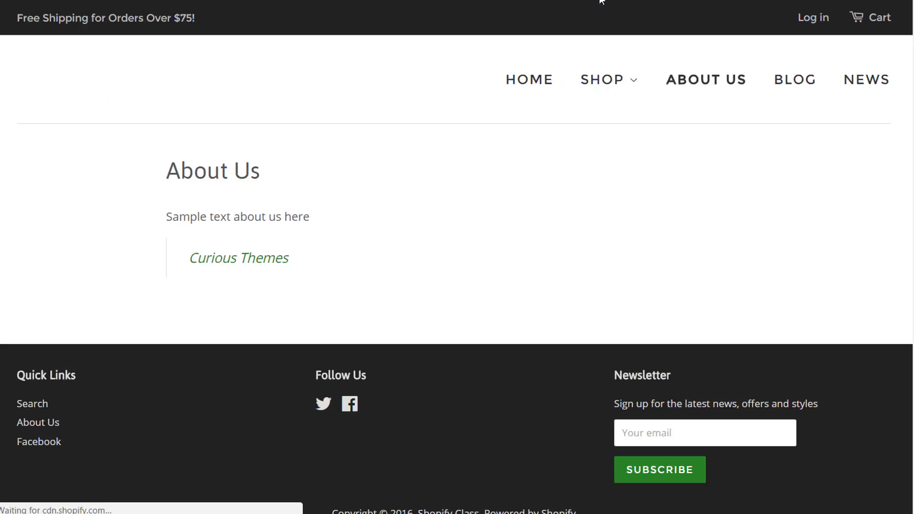
# Step: Scroll the live About Us page to the Curious Themes box showing 228 likes and no timeline
pyautogui.scroll(-2, 480, 171)
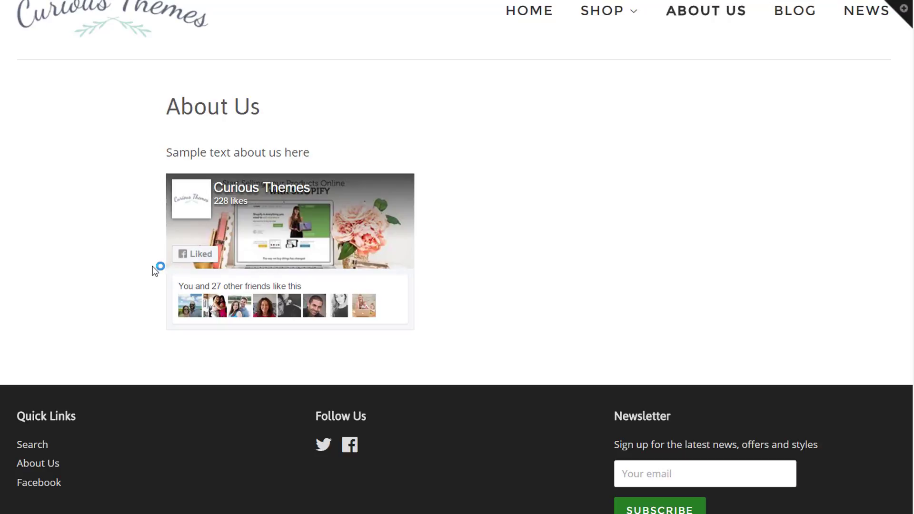
pyautogui.scroll(-2, 152, 266)
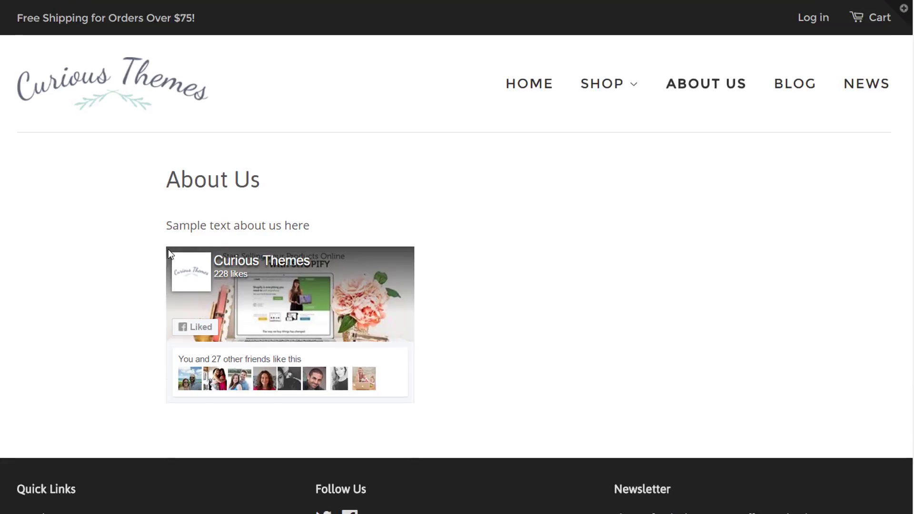